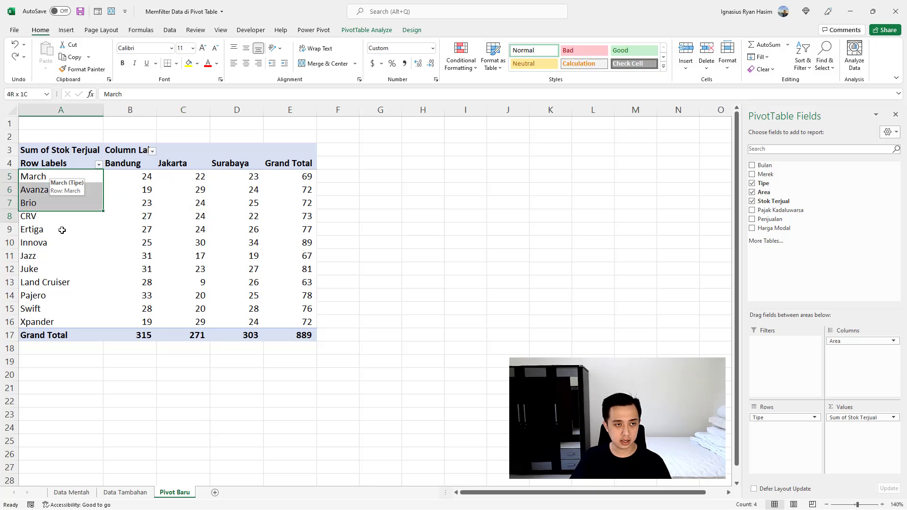
Select the type labels, area headers and stock values to review the pivot table.
{"action": "left_click_drag", "start_coordinate": [54, 176], "coordinate": [66, 321]}
{"action": "left_click", "coordinate": [130, 294]}
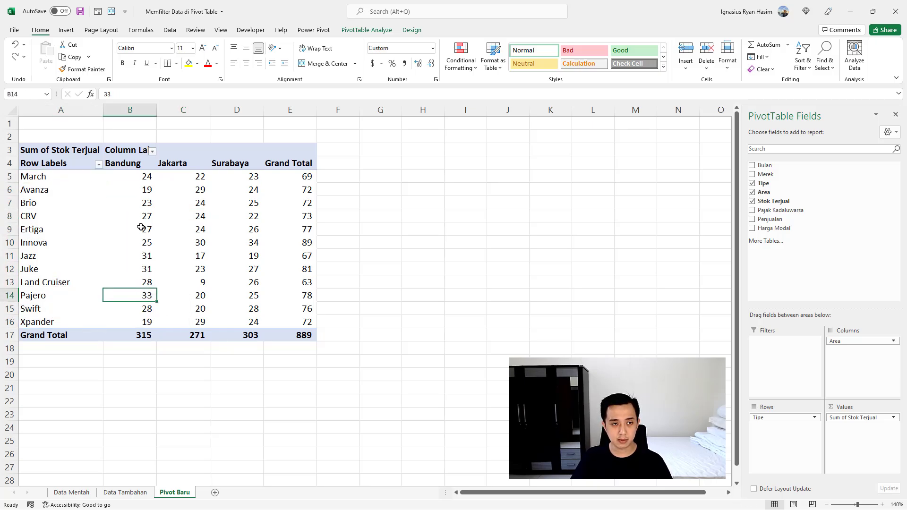
{"action": "left_click_drag", "start_coordinate": [125, 164], "coordinate": [233, 166]}
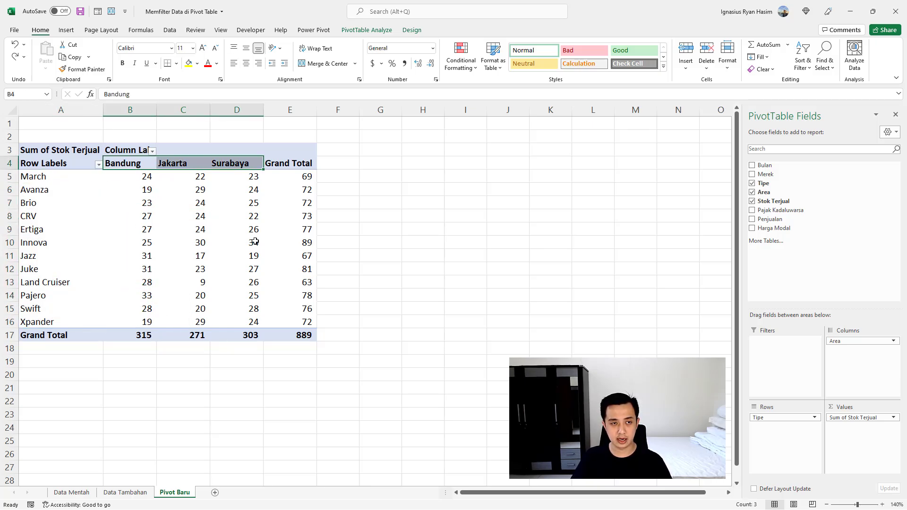
{"action": "mouse_move", "coordinate": [239, 229]}
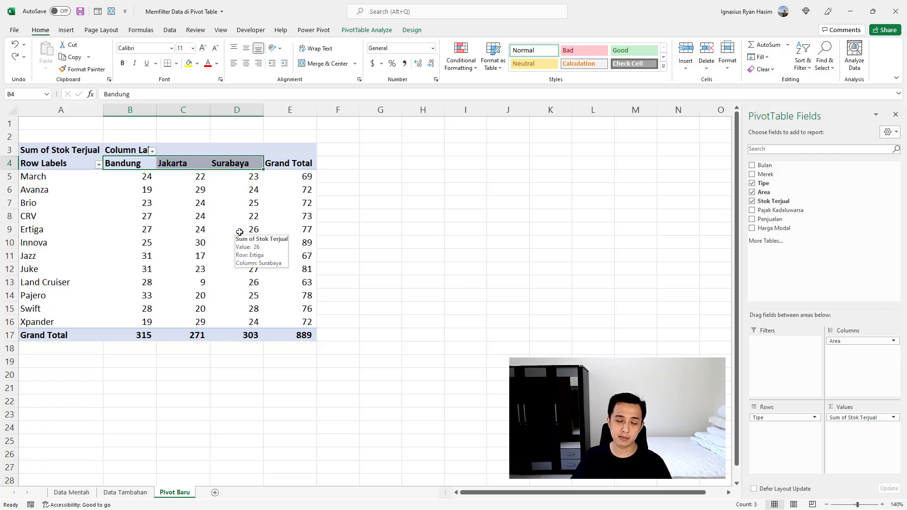
{"action": "left_click_drag", "start_coordinate": [137, 177], "coordinate": [286, 321]}
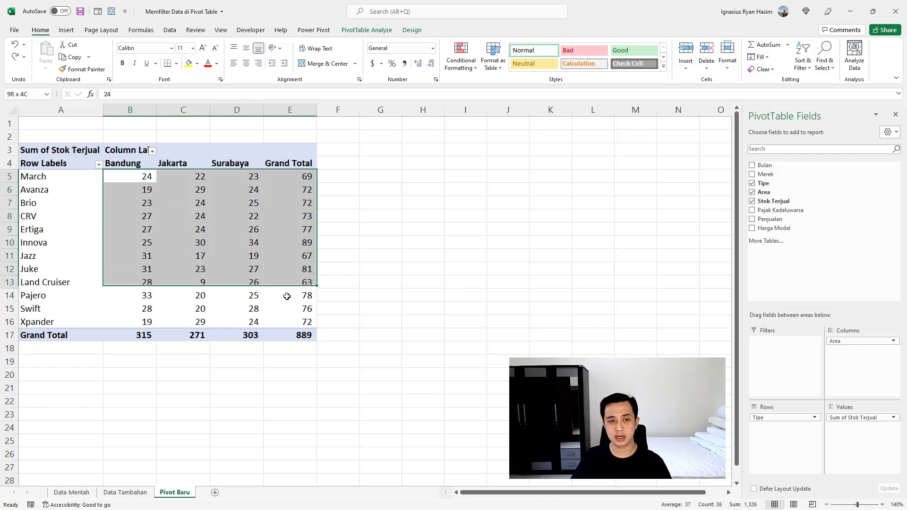
{"action": "mouse_move", "coordinate": [305, 308]}
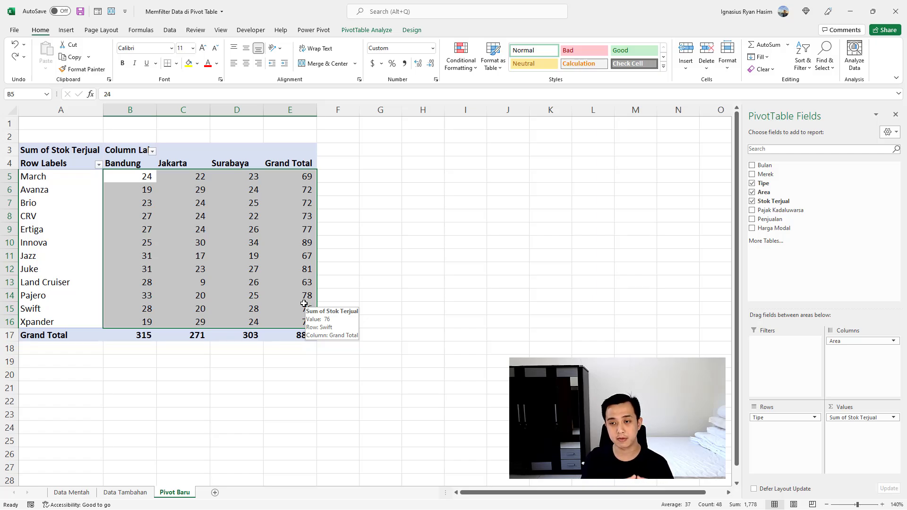
{"action": "left_click", "coordinate": [260, 225]}
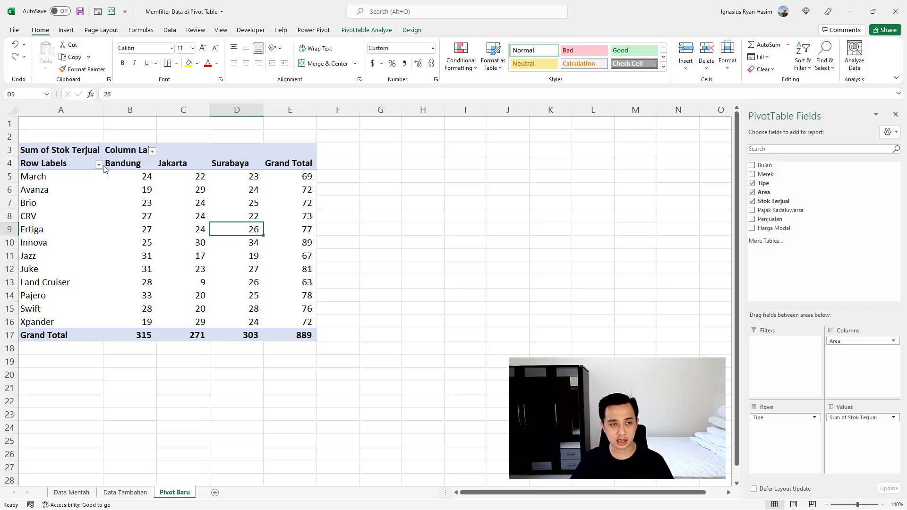
Exclude Brio and Ertiga from the Tipe rows, leaving ten types totalling 740.
{"action": "left_click", "coordinate": [100, 164]}
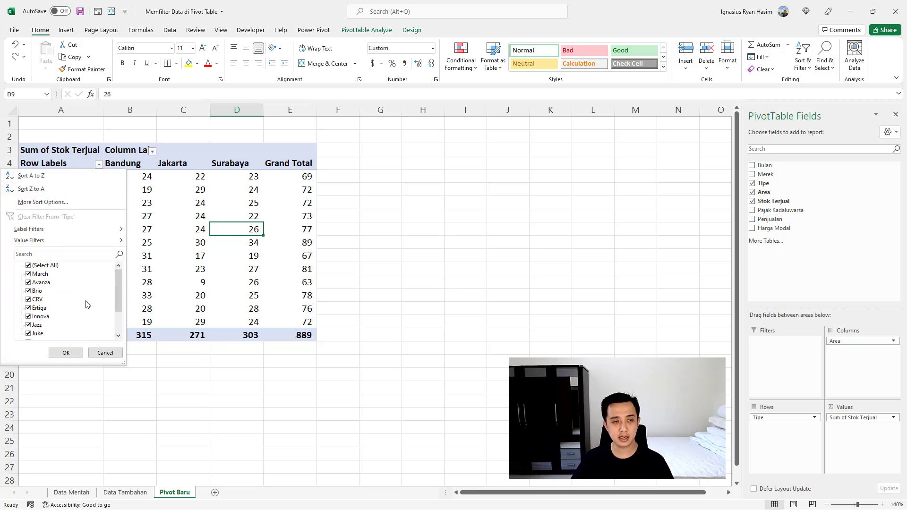
{"action": "scroll", "coordinate": [88, 302], "scroll_direction": "down", "scroll_amount": 3}
{"action": "scroll", "coordinate": [85, 302], "scroll_direction": "up", "scroll_amount": 3}
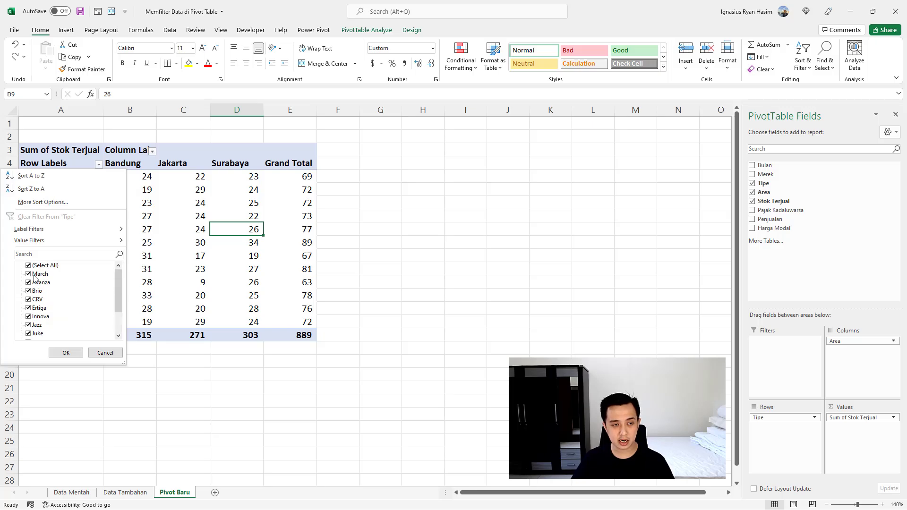
{"action": "scroll", "coordinate": [41, 295], "scroll_direction": "down", "scroll_amount": 2}
{"action": "scroll", "coordinate": [40, 332], "scroll_direction": "up", "scroll_amount": 2}
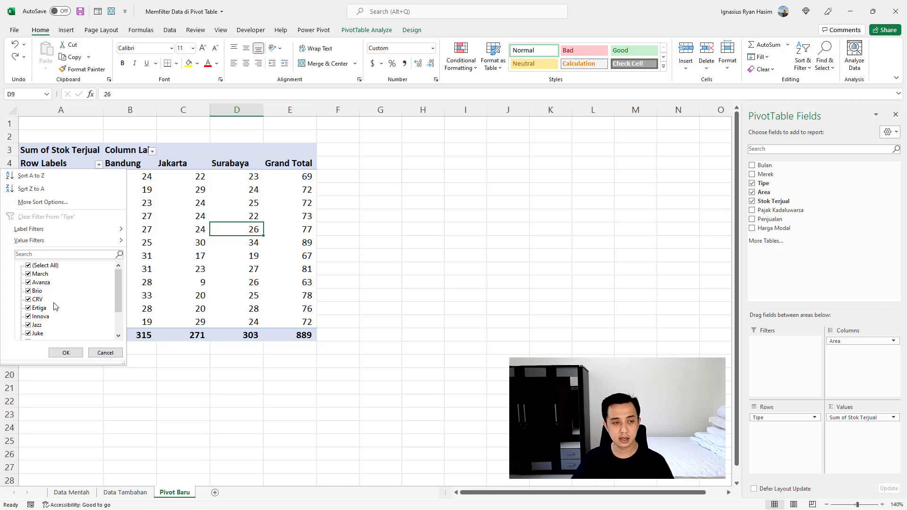
{"action": "left_click", "coordinate": [28, 291]}
{"action": "left_click", "coordinate": [29, 309]}
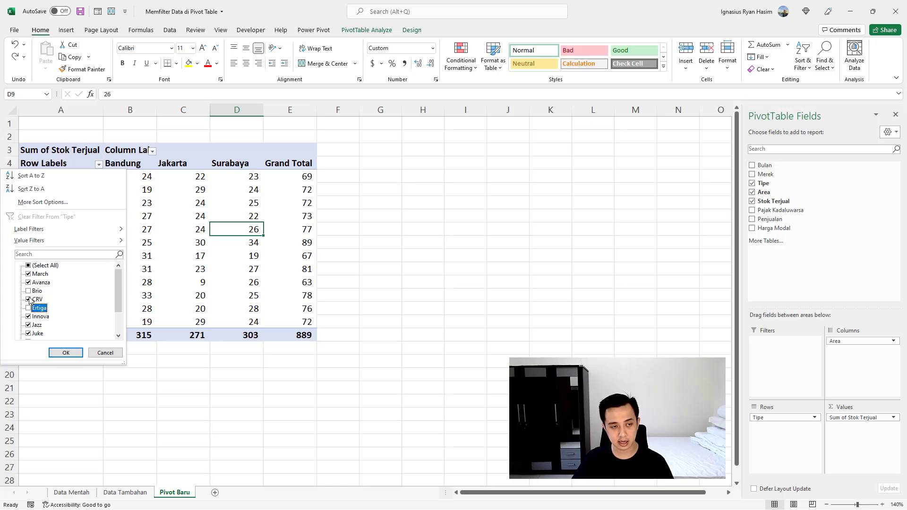
{"action": "left_click", "coordinate": [66, 354]}
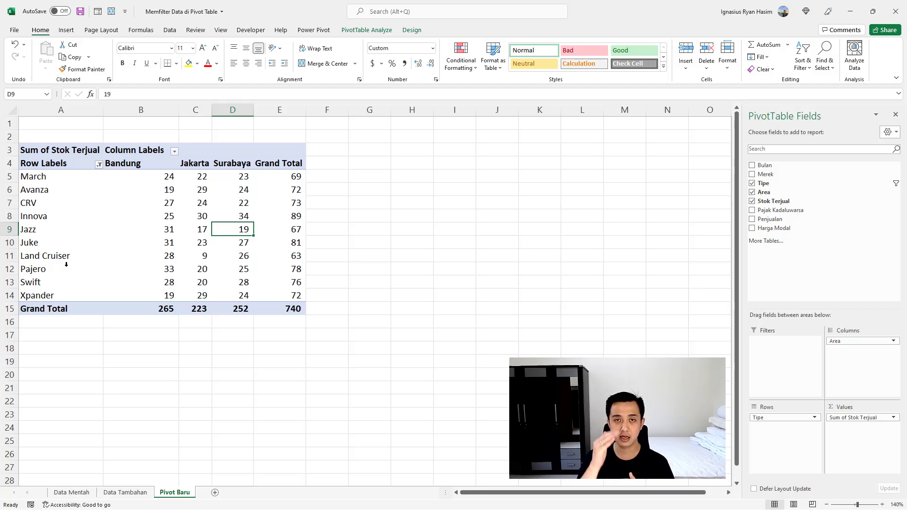
Apply a 'begins with J' label filter on Tipe, leaving Jazz and Juke with total 148.
{"action": "left_click", "coordinate": [99, 164]}
{"action": "mouse_move", "coordinate": [42, 229]}
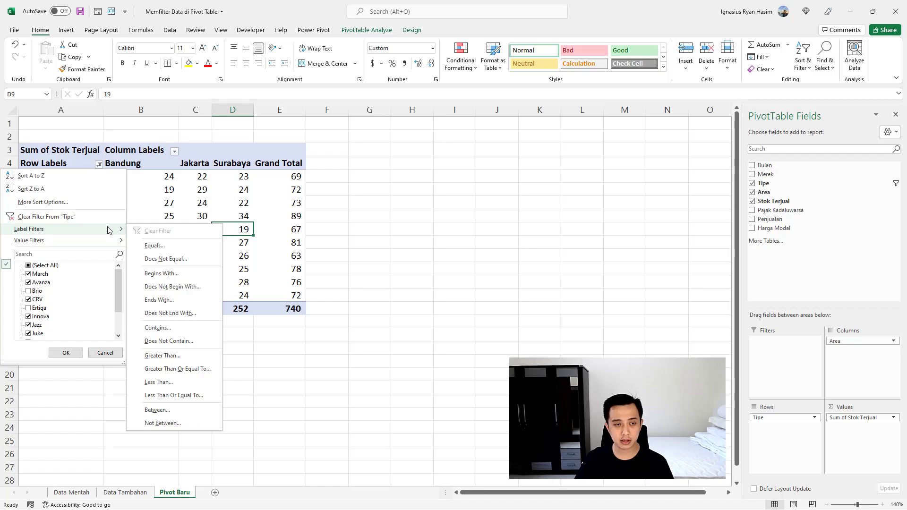
{"action": "left_click", "coordinate": [160, 274]}
{"action": "type", "text": "J"}
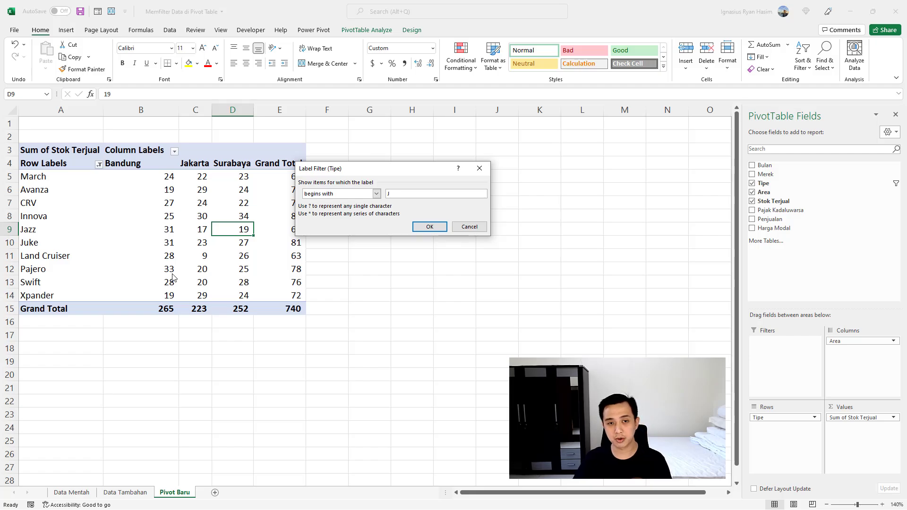
{"action": "left_click", "coordinate": [429, 227]}
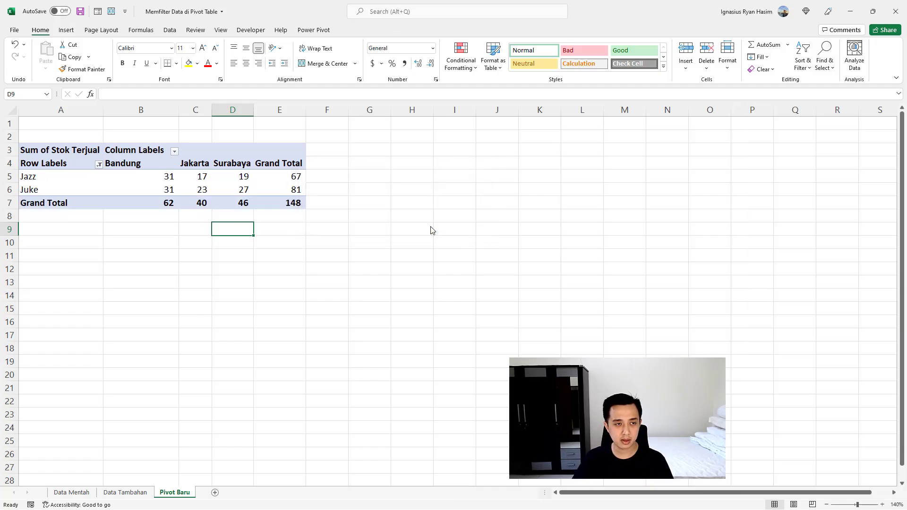
{"action": "left_click_drag", "start_coordinate": [57, 191], "coordinate": [57, 178]}
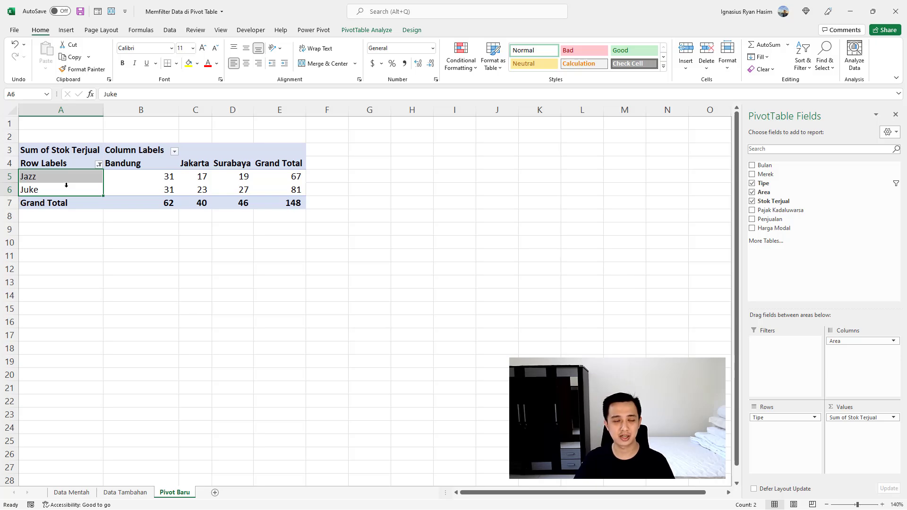
{"action": "left_click", "coordinate": [65, 192]}
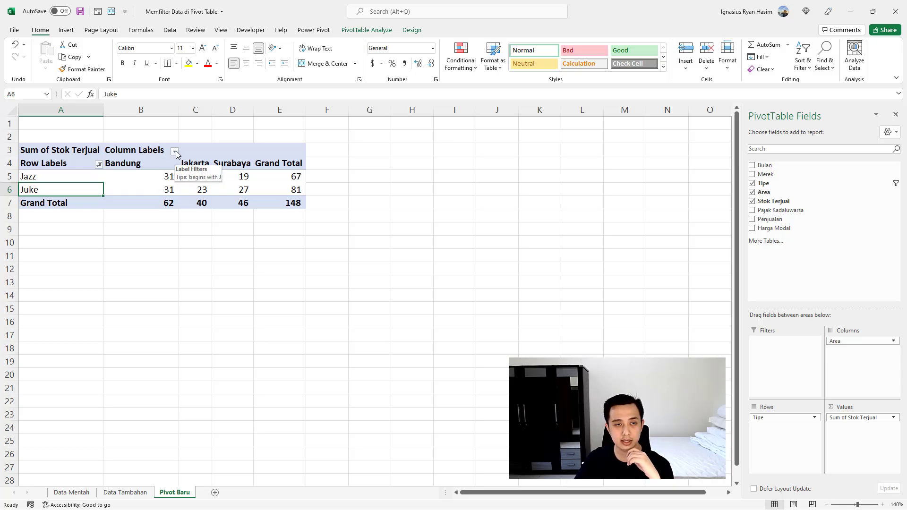
Filter the Area columns to Surabaya only, giving Jazz 19, Juke 27, total 46.
{"action": "left_click", "coordinate": [175, 151]}
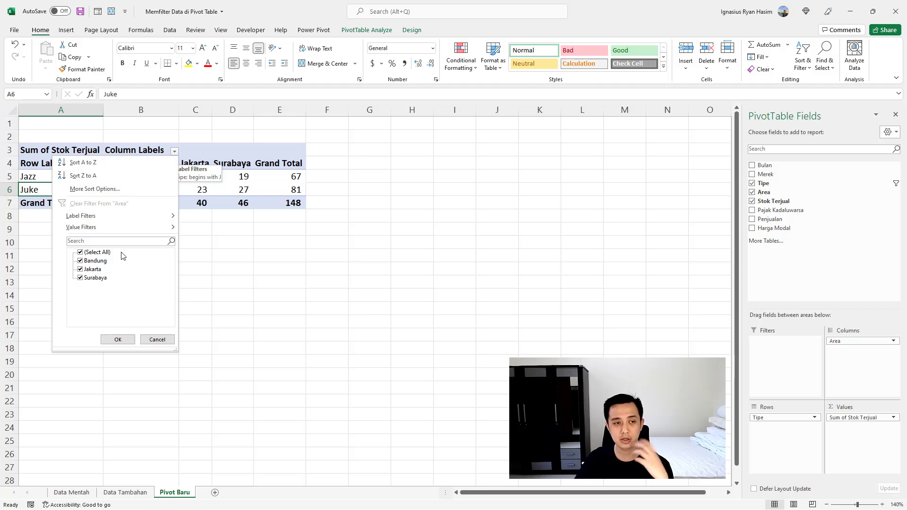
{"action": "left_click", "coordinate": [81, 252]}
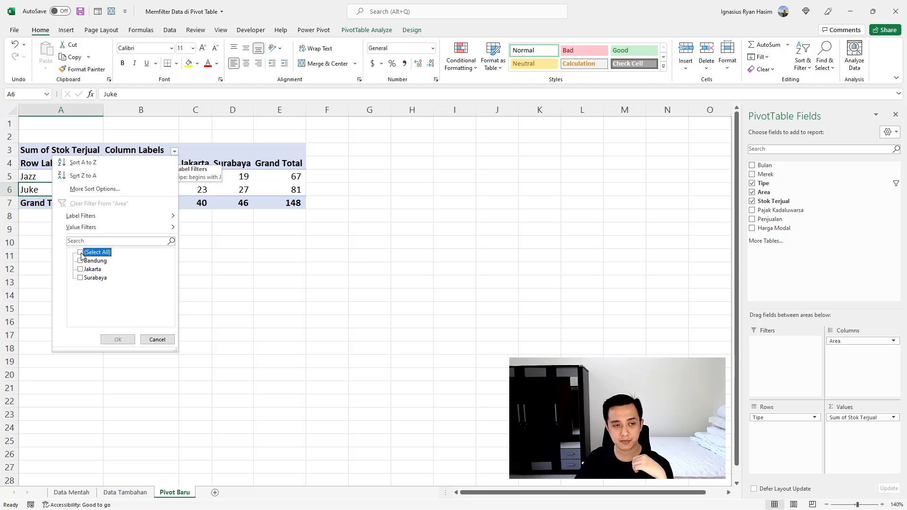
{"action": "left_click", "coordinate": [81, 278]}
{"action": "left_click", "coordinate": [120, 340]}
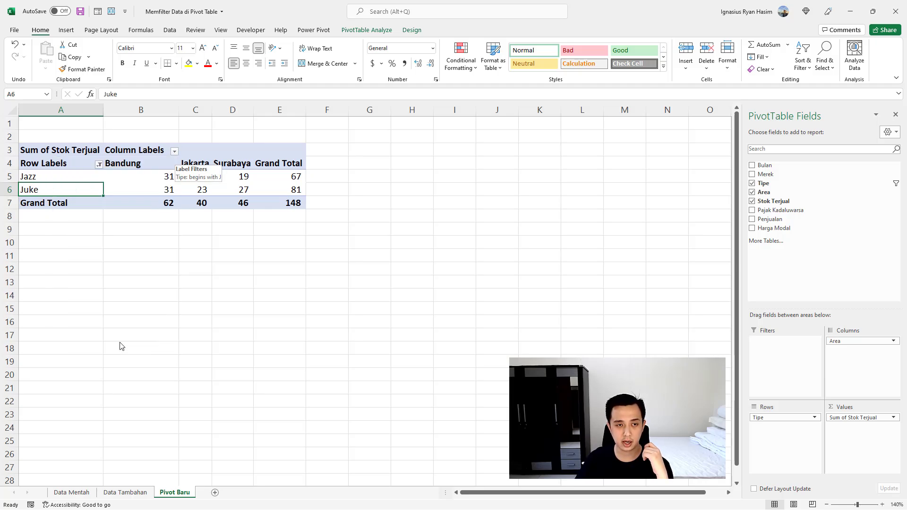
{"action": "left_click", "coordinate": [136, 242]}
{"action": "left_click_drag", "start_coordinate": [77, 177], "coordinate": [210, 198]}
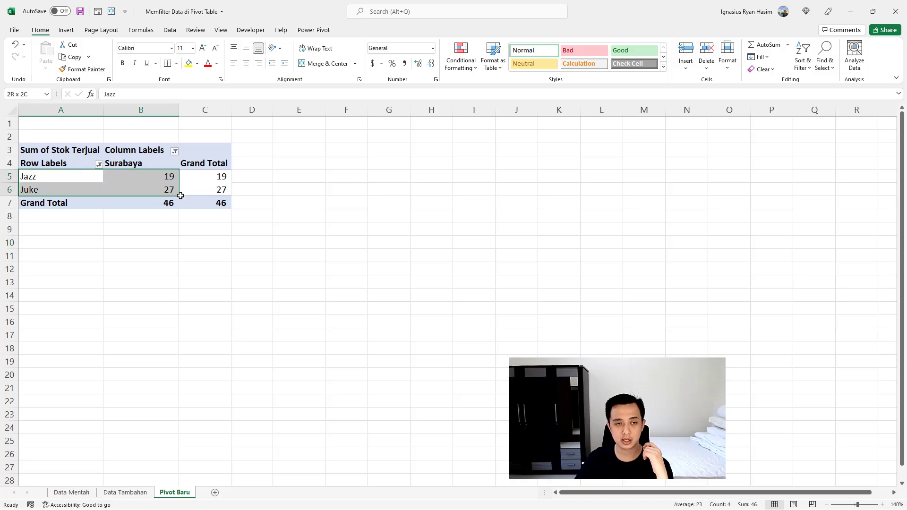
{"action": "key", "text": "Tab"}
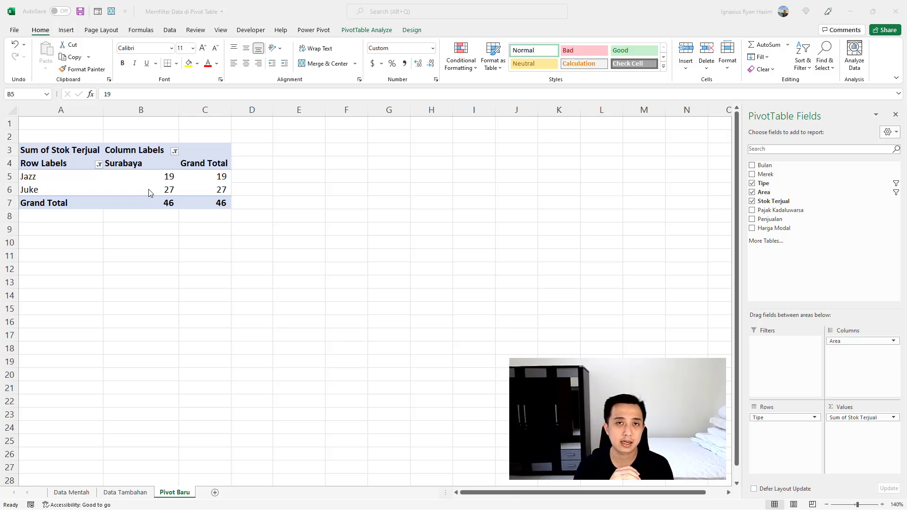
Clear the Tipe label filter and the Area filter, restoring all twelve types and total 889.
{"action": "left_click", "coordinate": [99, 164]}
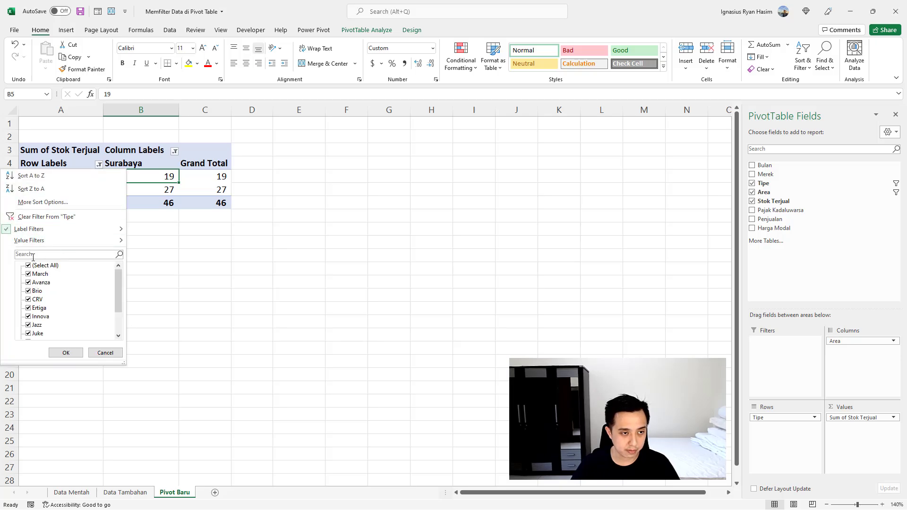
{"action": "left_click", "coordinate": [34, 217]}
{"action": "left_click", "coordinate": [174, 151]}
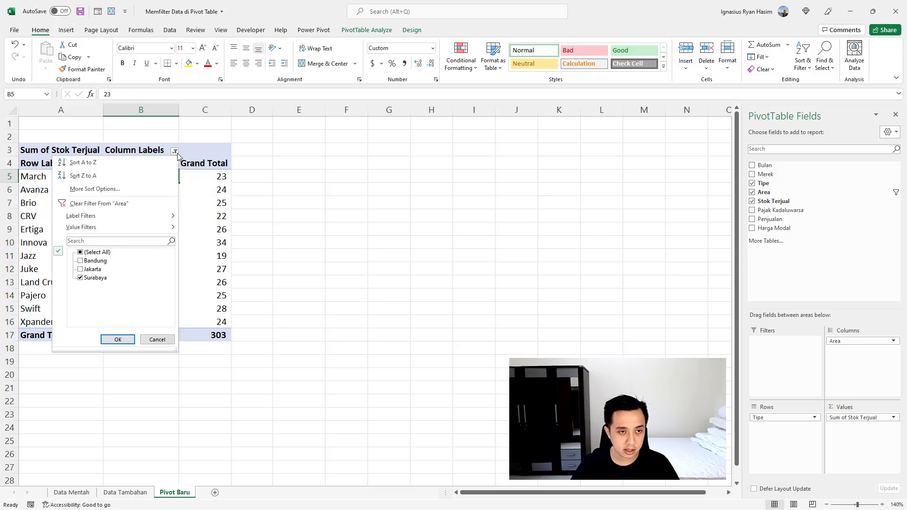
{"action": "left_click", "coordinate": [110, 202]}
{"action": "left_click", "coordinate": [197, 202]}
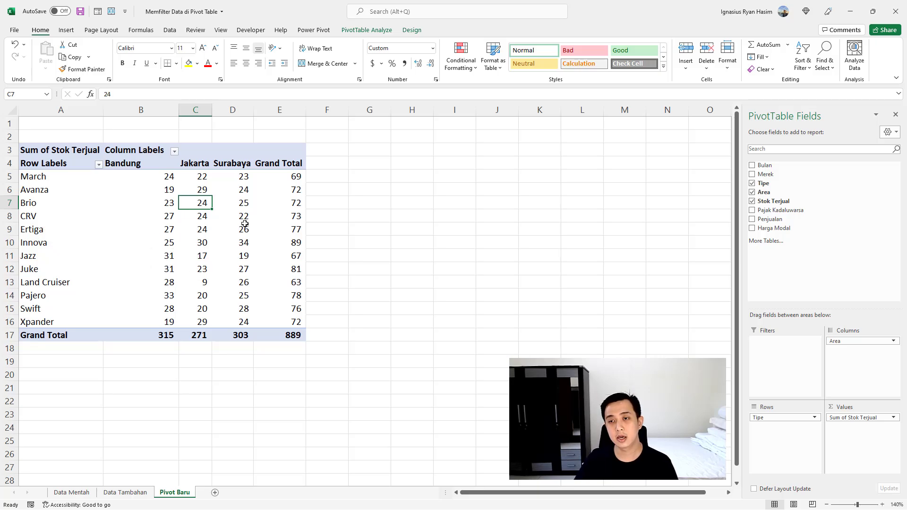
{"action": "mouse_move", "coordinate": [767, 175]}
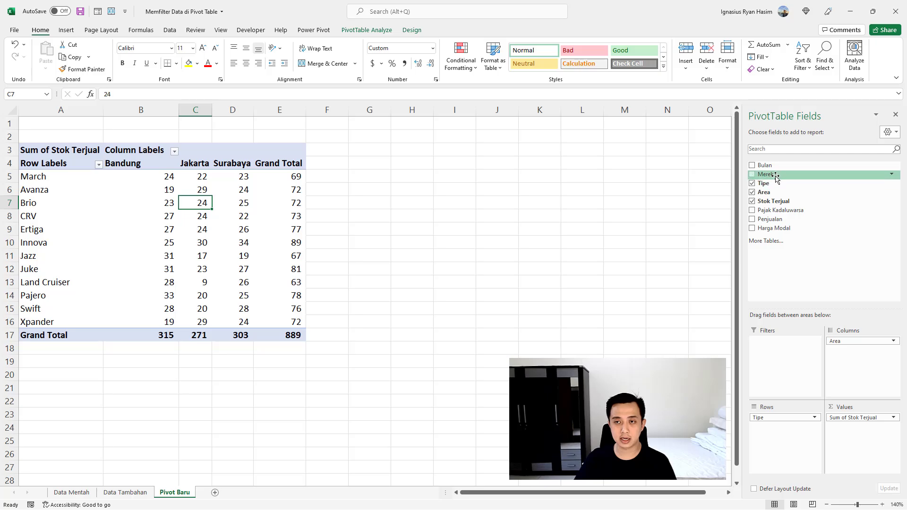
Add Merek as a report filter set to Toyota, leaving Avanza, Innova and Land Cruiser (224).
{"action": "left_click_drag", "start_coordinate": [775, 176], "coordinate": [783, 366]}
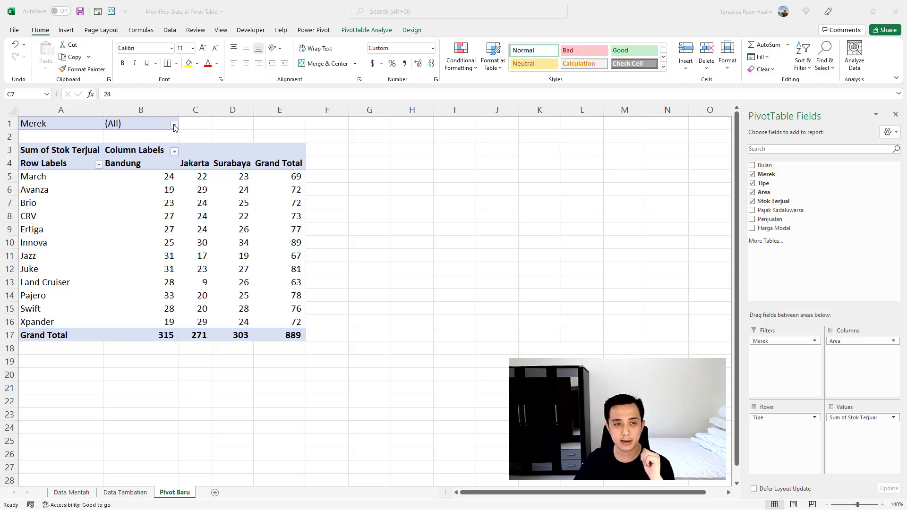
{"action": "left_click", "coordinate": [174, 127]}
{"action": "left_click", "coordinate": [174, 127]}
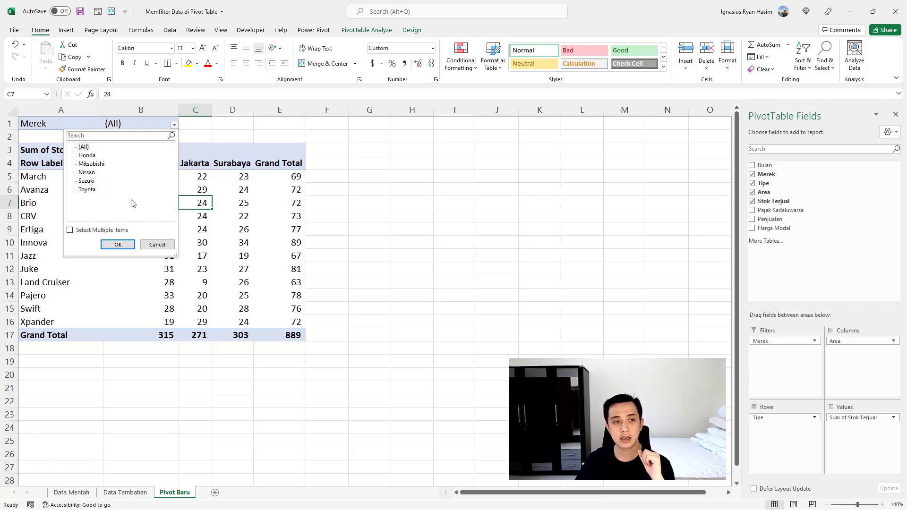
{"action": "left_click", "coordinate": [87, 189]}
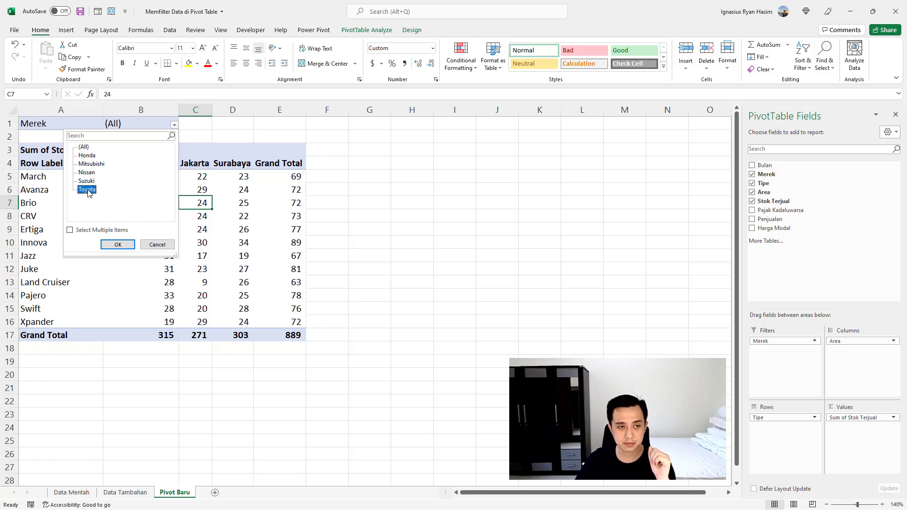
{"action": "left_click", "coordinate": [118, 244]}
{"action": "left_click", "coordinate": [134, 190]}
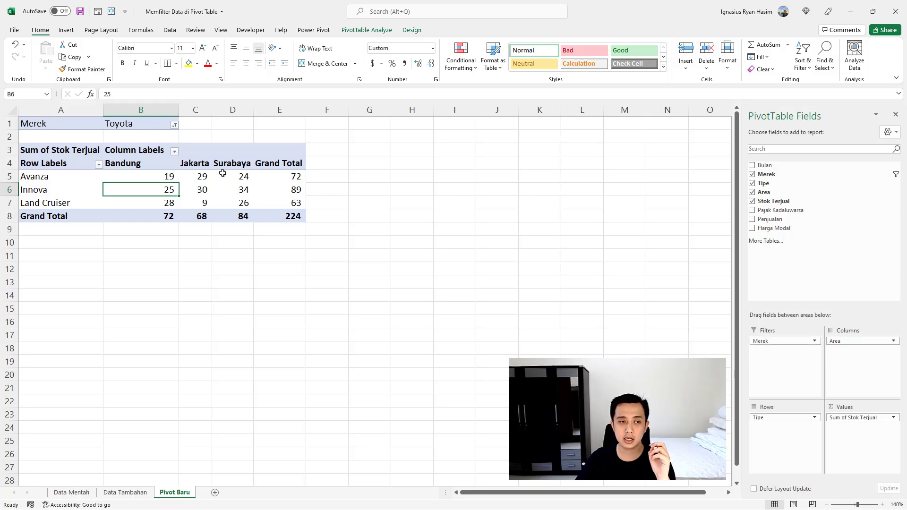
{"action": "left_click_drag", "start_coordinate": [54, 175], "coordinate": [57, 202]}
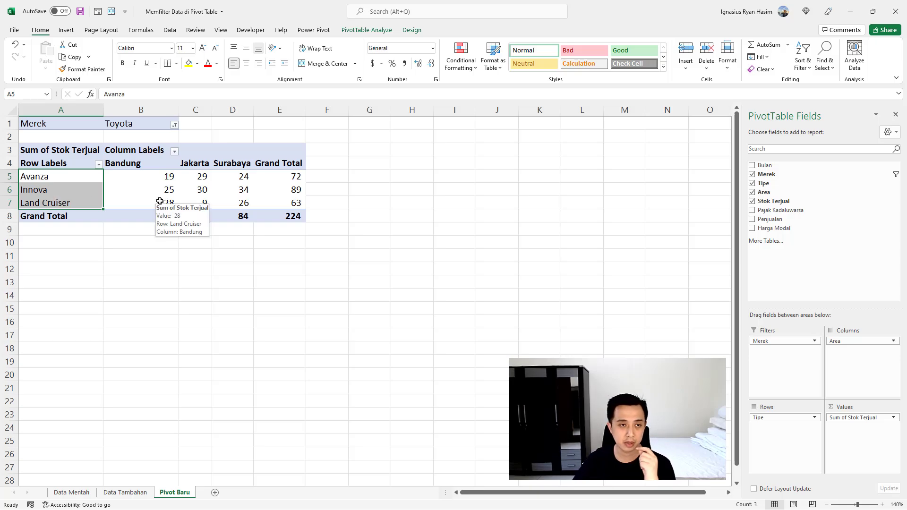
{"action": "left_click", "coordinate": [174, 124]}
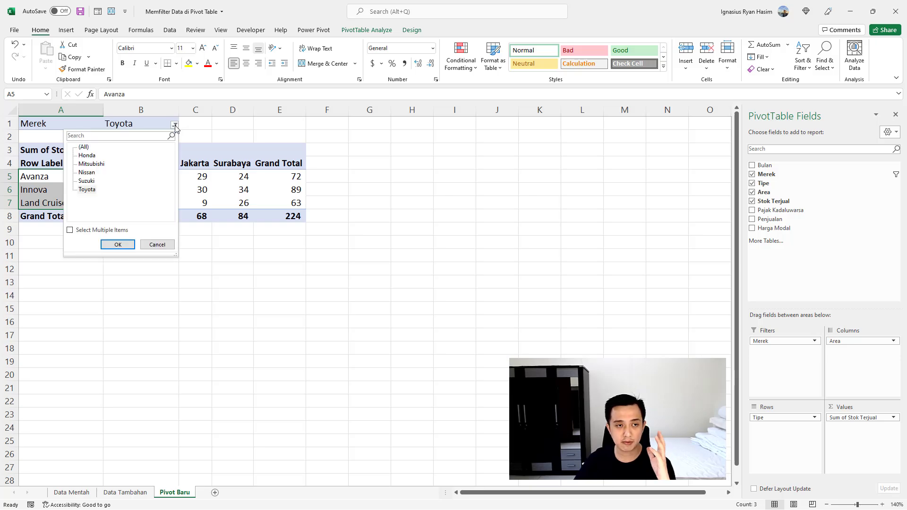
Allow multiple Merek items and add Nissan alongside Toyota, bringing total to 374.
{"action": "left_click", "coordinate": [71, 231]}
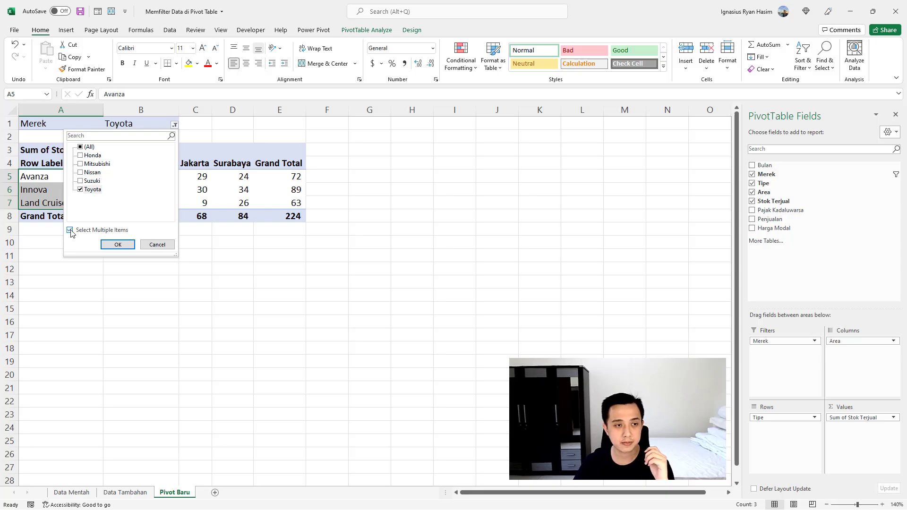
{"action": "left_click", "coordinate": [81, 173]}
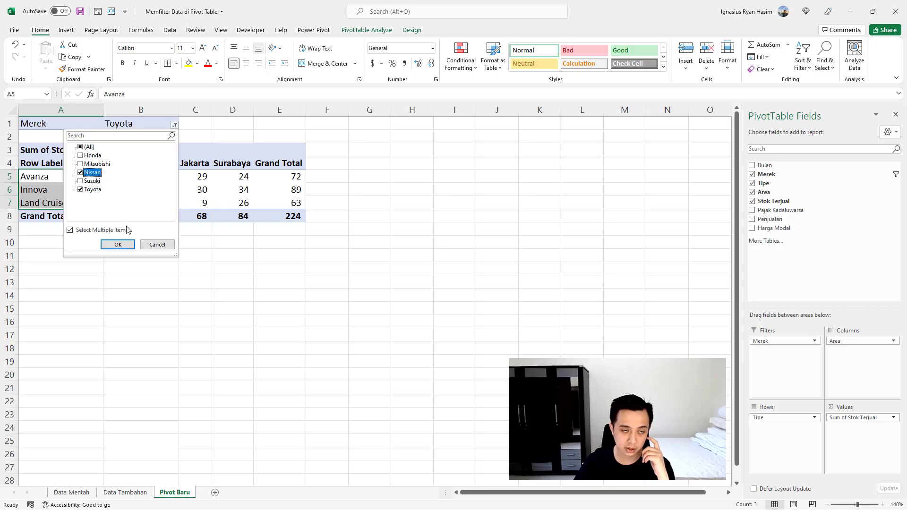
{"action": "left_click", "coordinate": [118, 245]}
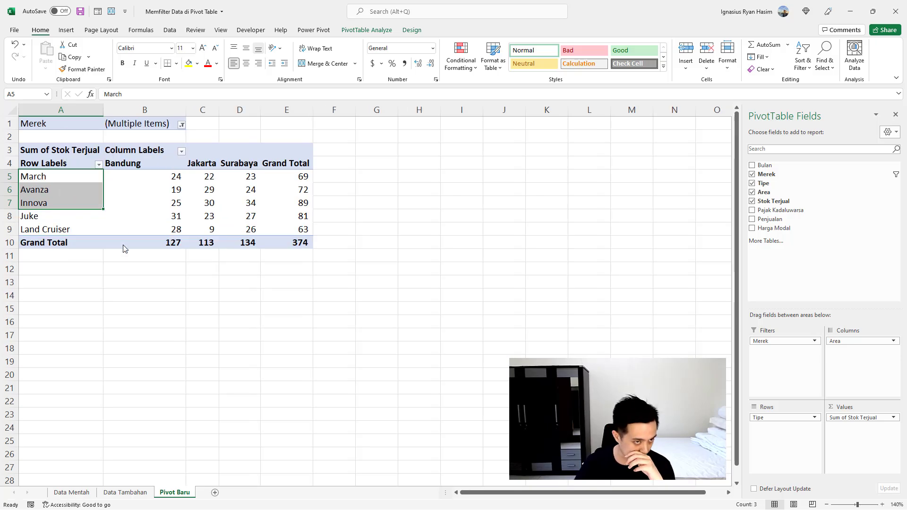
{"action": "left_click", "coordinate": [71, 217]}
{"action": "left_click_drag", "start_coordinate": [61, 176], "coordinate": [64, 229]}
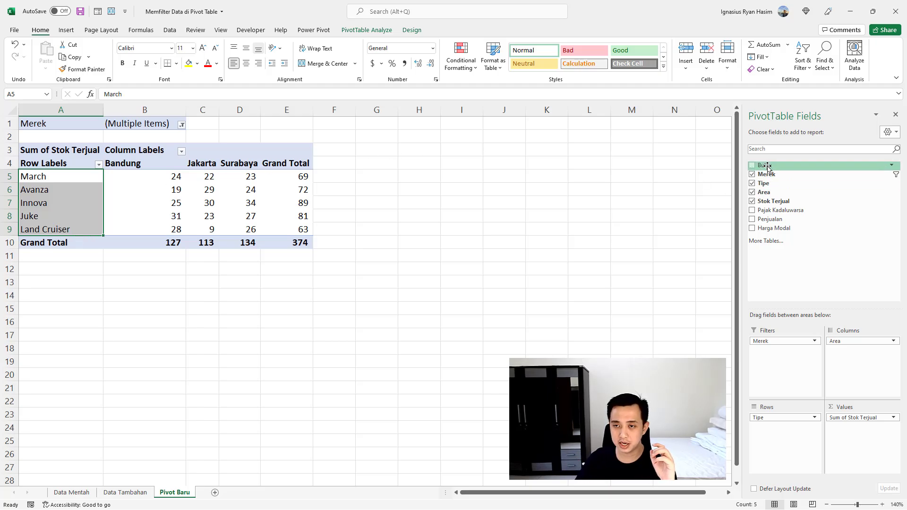
Add Bulan to the report filters, positioned above Merek and left at All.
{"action": "left_click_drag", "start_coordinate": [770, 166], "coordinate": [784, 366]}
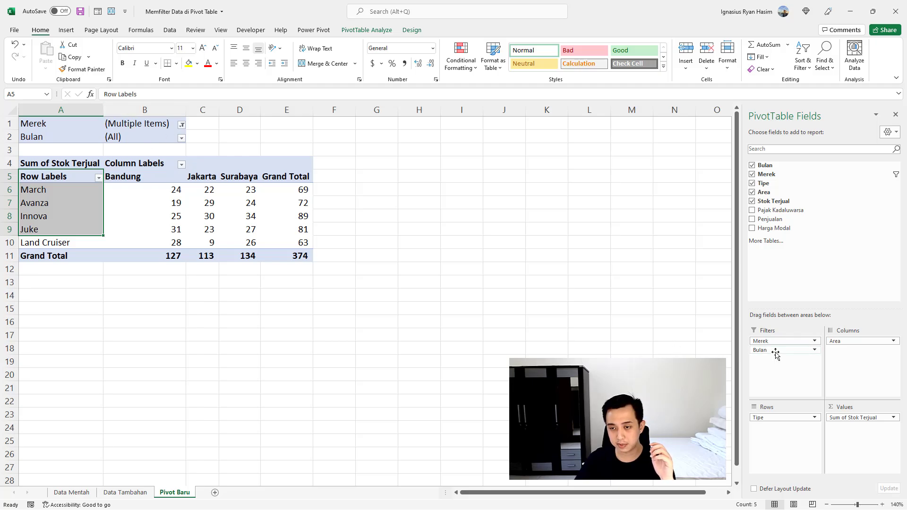
{"action": "left_click_drag", "start_coordinate": [774, 350], "coordinate": [772, 340]}
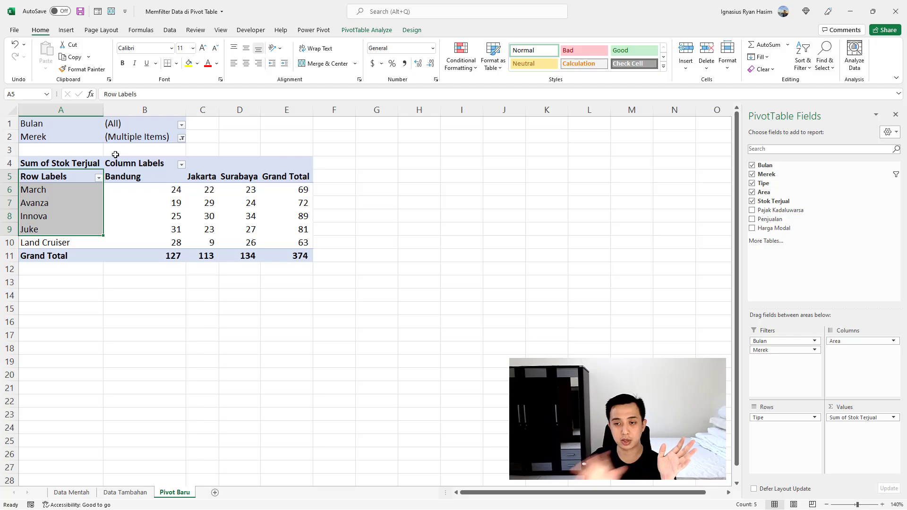
Set the Bulan filter to Jan, leaving only Avanza and Innova with total 78.
{"action": "left_click", "coordinate": [182, 138]}
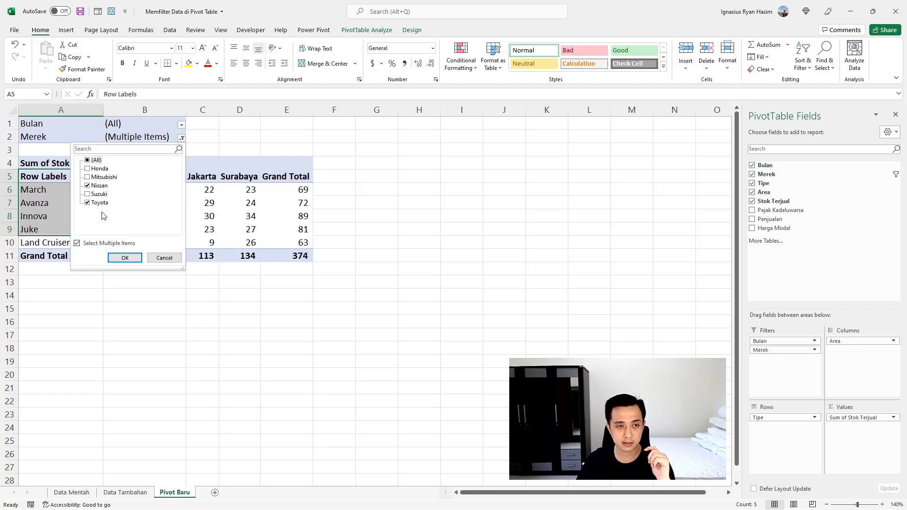
{"action": "left_click", "coordinate": [125, 258]}
{"action": "left_click", "coordinate": [182, 125]}
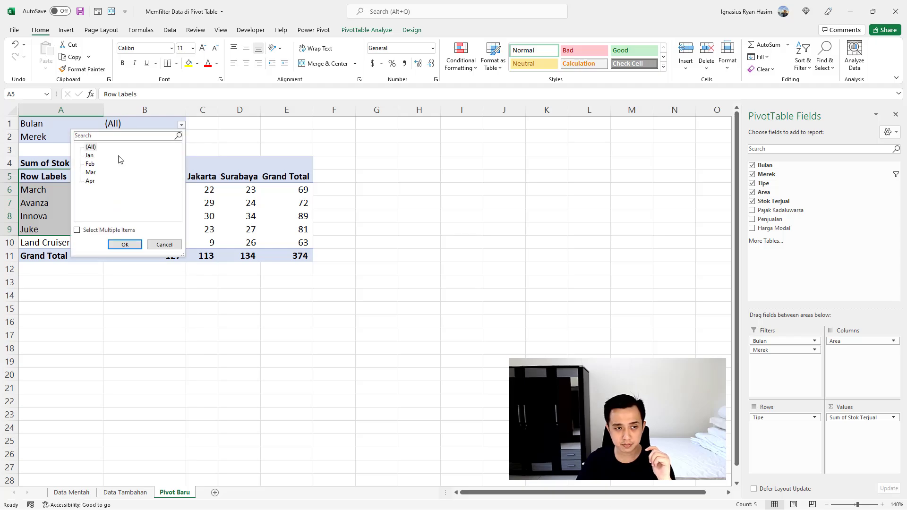
{"action": "left_click", "coordinate": [90, 156]}
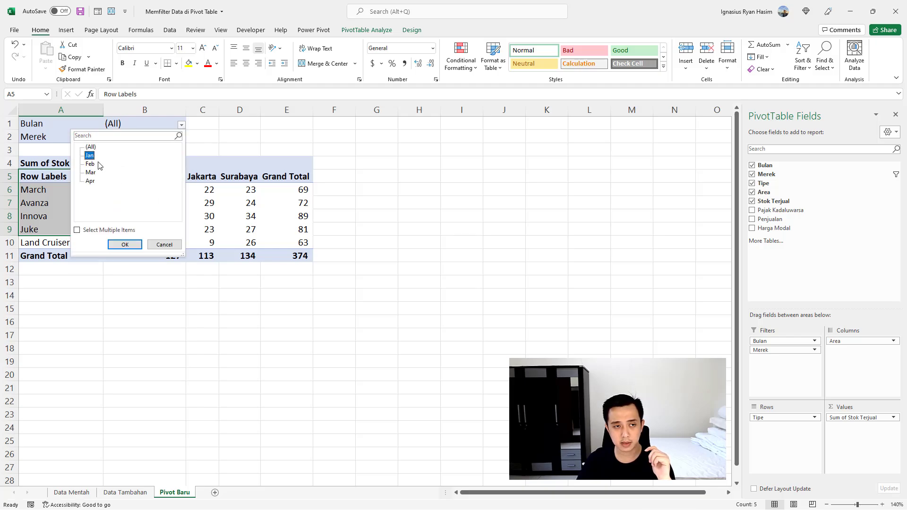
{"action": "left_click", "coordinate": [124, 244]}
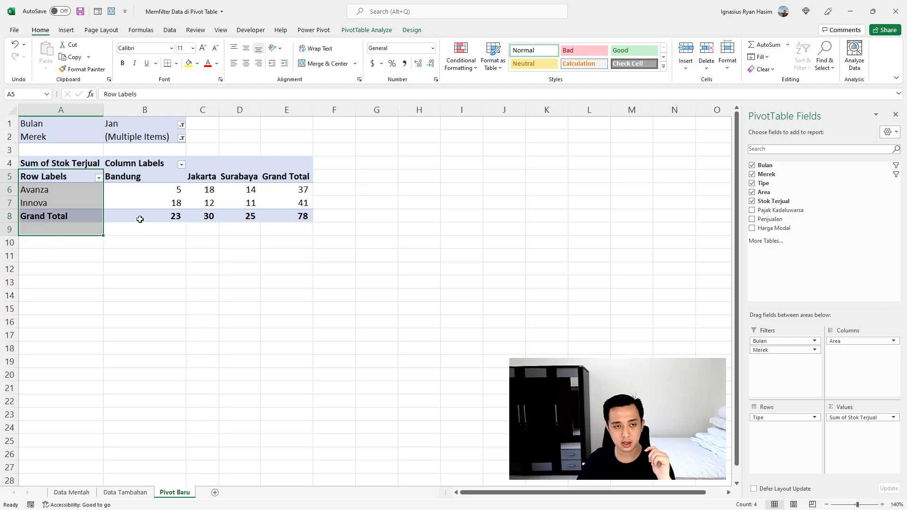
{"action": "left_click", "coordinate": [152, 207]}
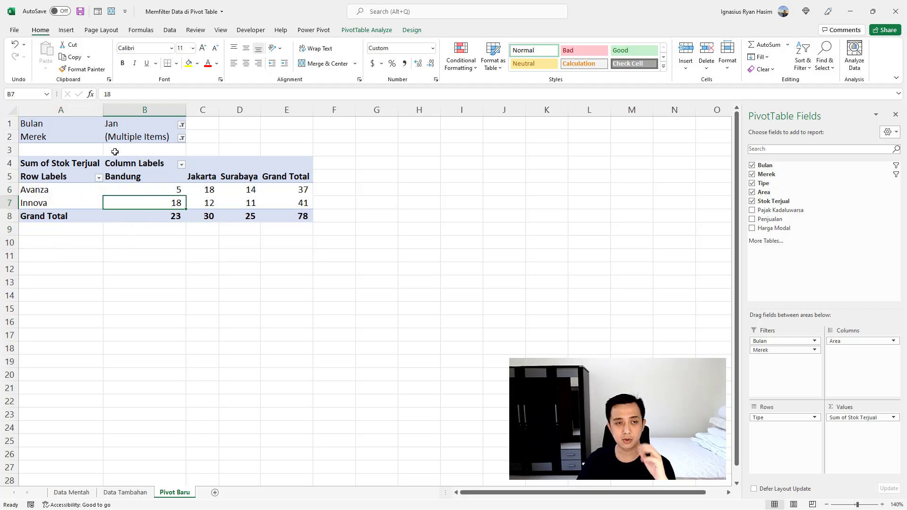
{"action": "mouse_move", "coordinate": [59, 194]}
{"action": "left_mouse_down"}
{"action": "mouse_move", "coordinate": [238, 195]}
{"action": "mouse_move", "coordinate": [258, 210]}
{"action": "left_mouse_up"}
{"action": "left_click", "coordinate": [49, 195]}
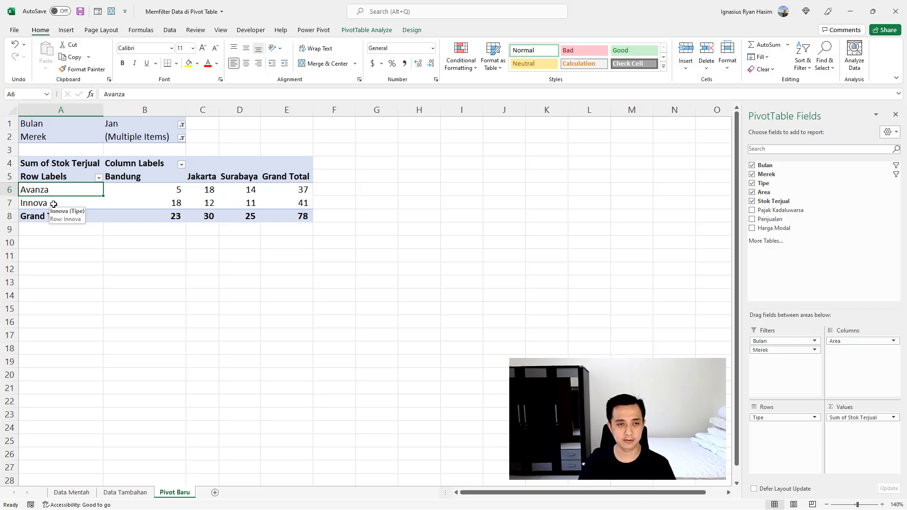
Set the Bulan filter to multiple months Jan, Feb and Mar, totalling 302.
{"action": "left_click", "coordinate": [182, 125]}
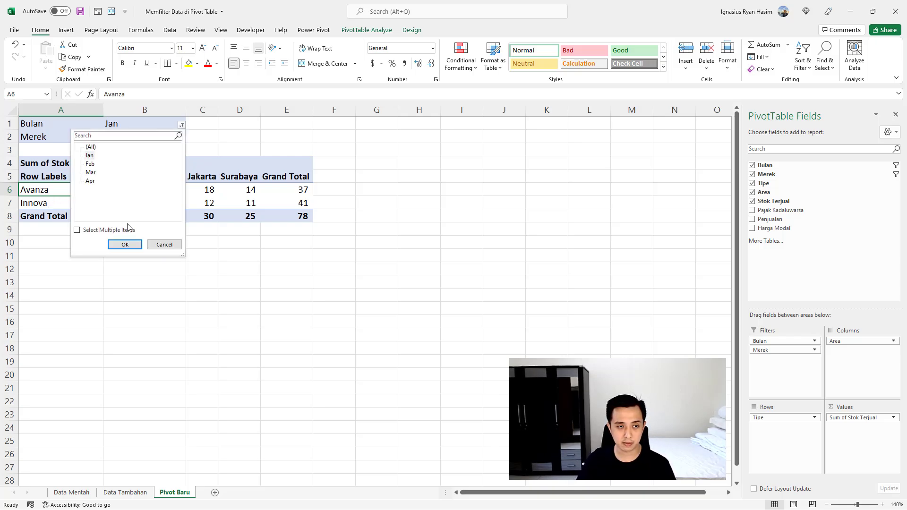
{"action": "left_click", "coordinate": [77, 230]}
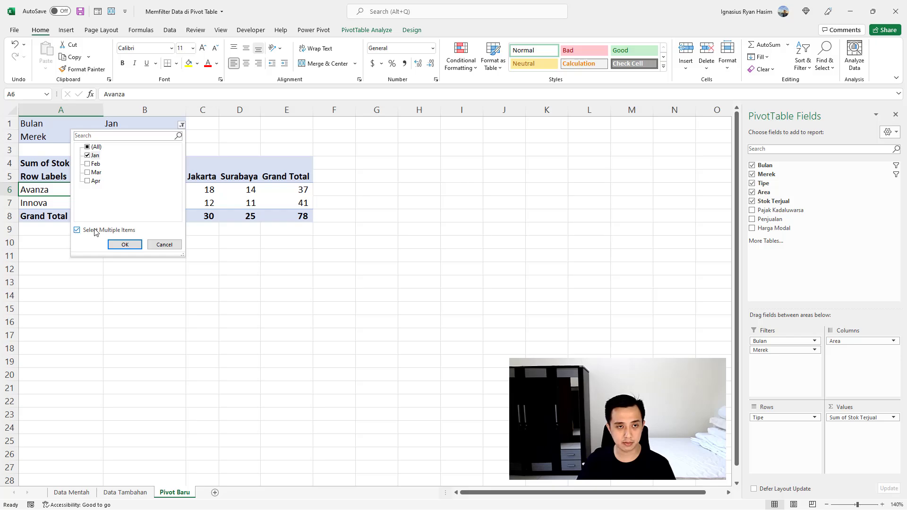
{"action": "left_click", "coordinate": [88, 164]}
{"action": "left_click", "coordinate": [88, 173]}
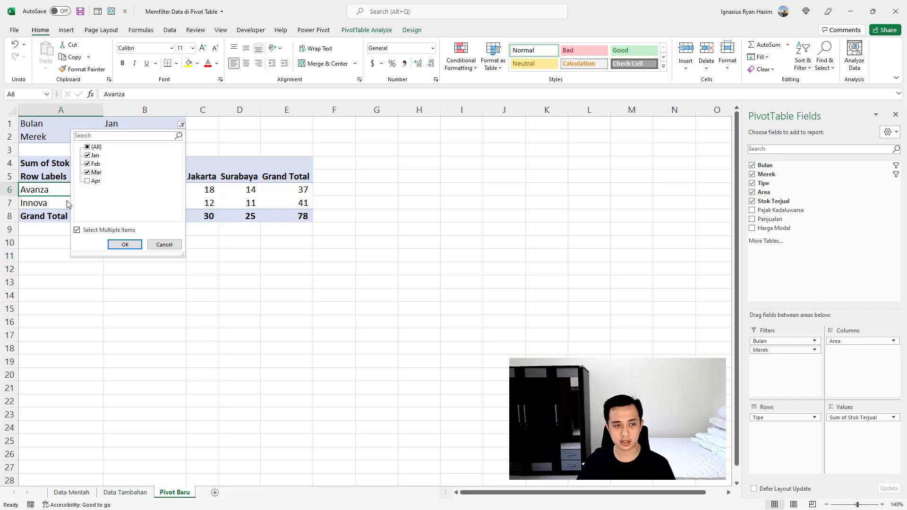
{"action": "left_click", "coordinate": [131, 248]}
{"action": "left_click", "coordinate": [152, 229]}
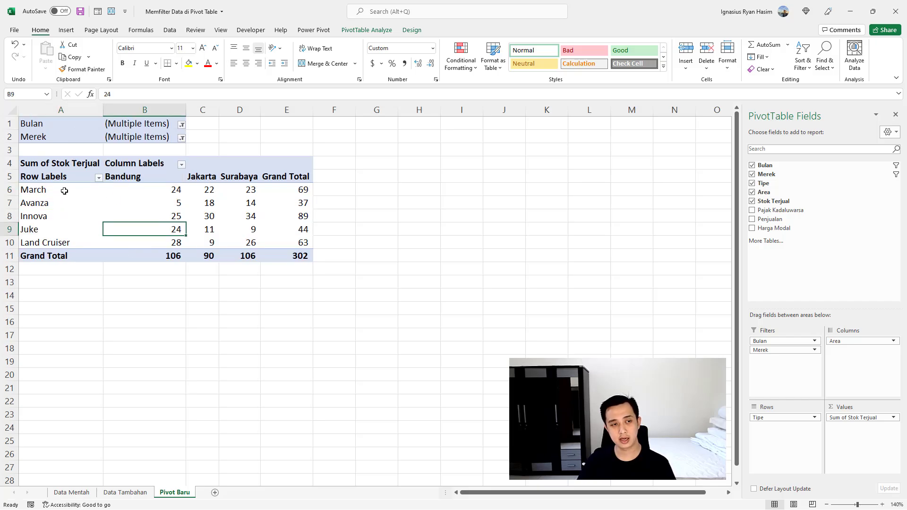
{"action": "left_click_drag", "start_coordinate": [64, 191], "coordinate": [267, 238]}
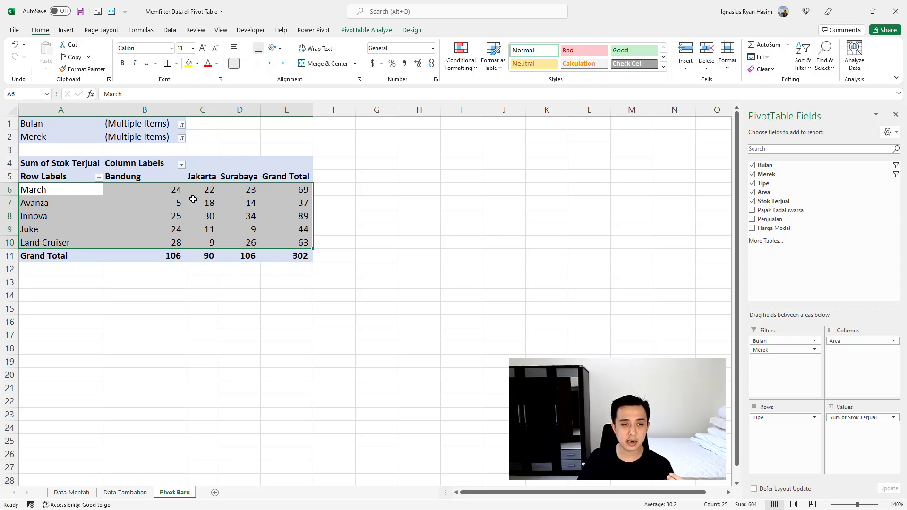
Restrict the Area column filter to Bandung alone, bringing the five types to 106.
{"action": "left_click", "coordinate": [181, 166]}
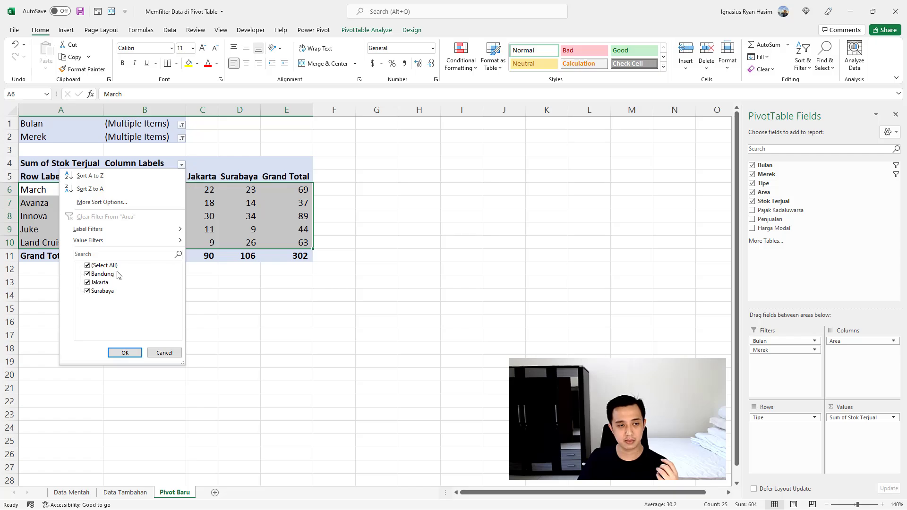
{"action": "left_click", "coordinate": [87, 266]}
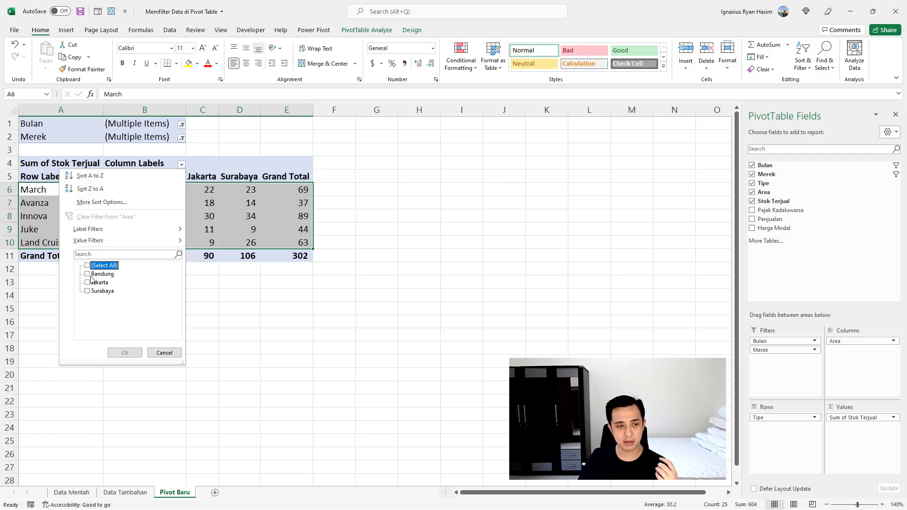
{"action": "left_click", "coordinate": [90, 274]}
{"action": "left_click", "coordinate": [136, 352]}
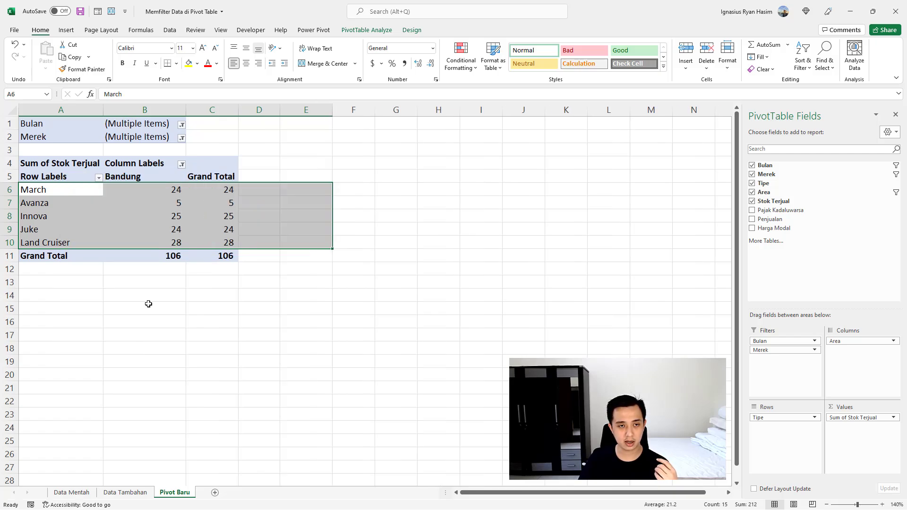
{"action": "left_click", "coordinate": [149, 203]}
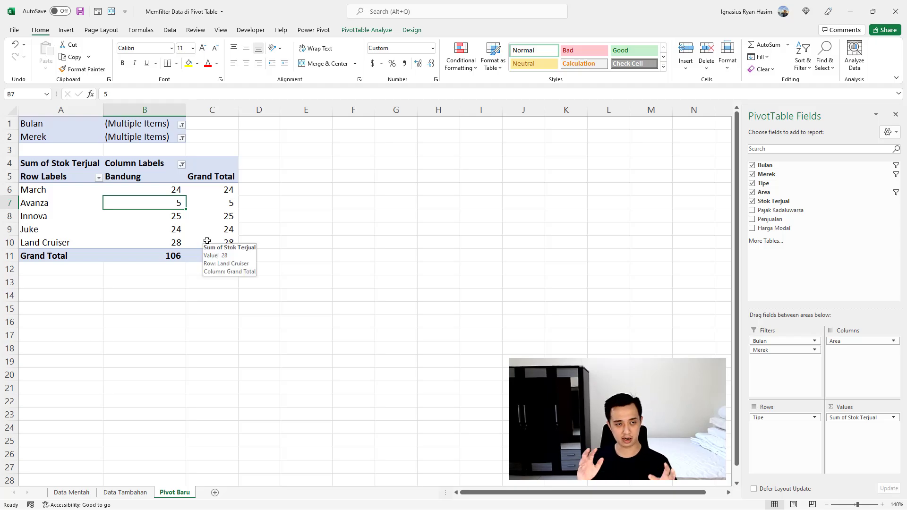